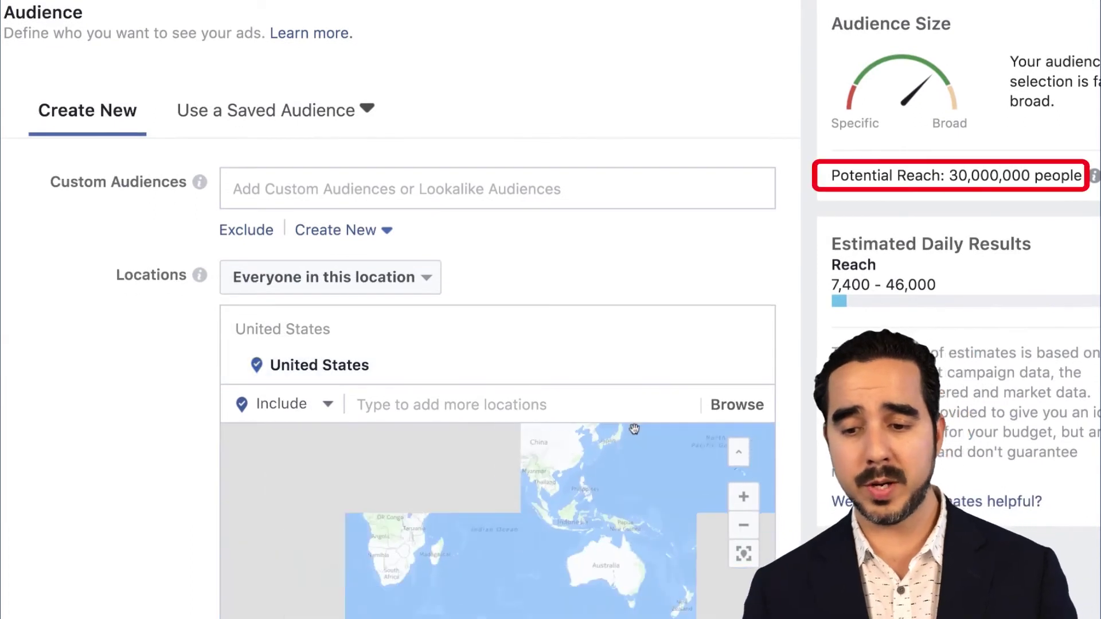
- Add the B2B company size behavior "1,000-4,999 Employees" to the audience's detailed targeting
scroll(88, 347, down, 4)
scroll(89, 347, down, 5)
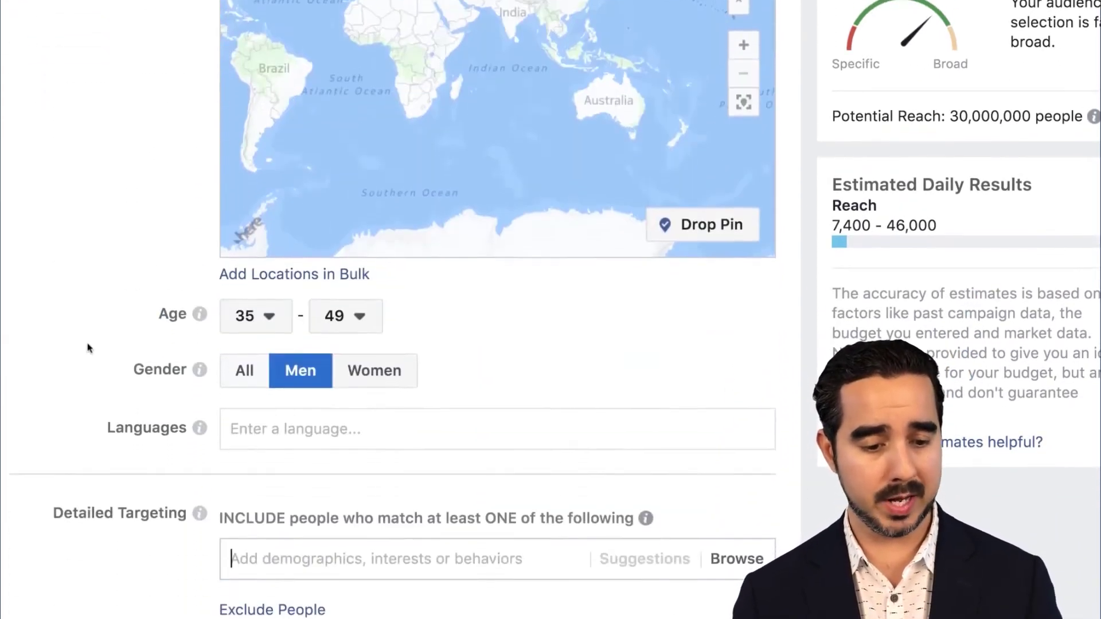
scroll(281, 473, down, 4)
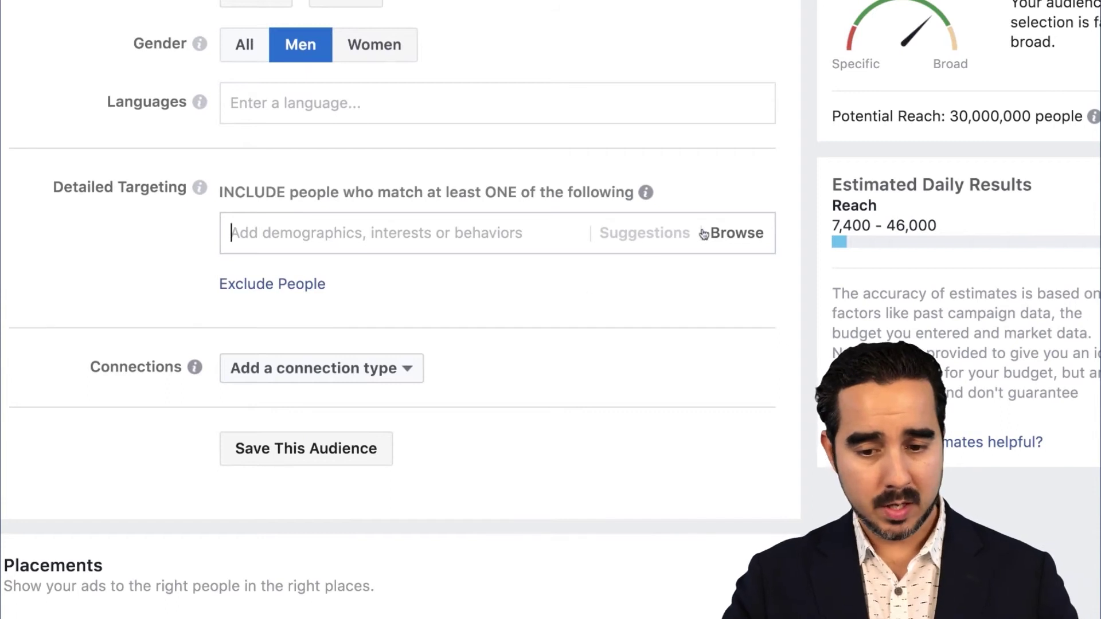
click(734, 235)
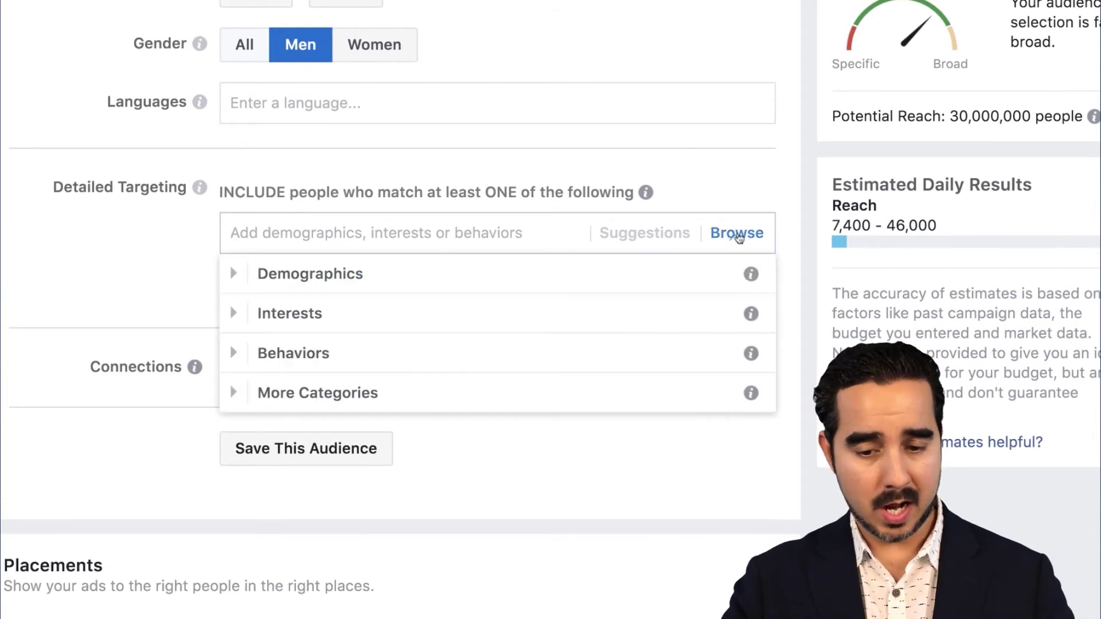
click(232, 353)
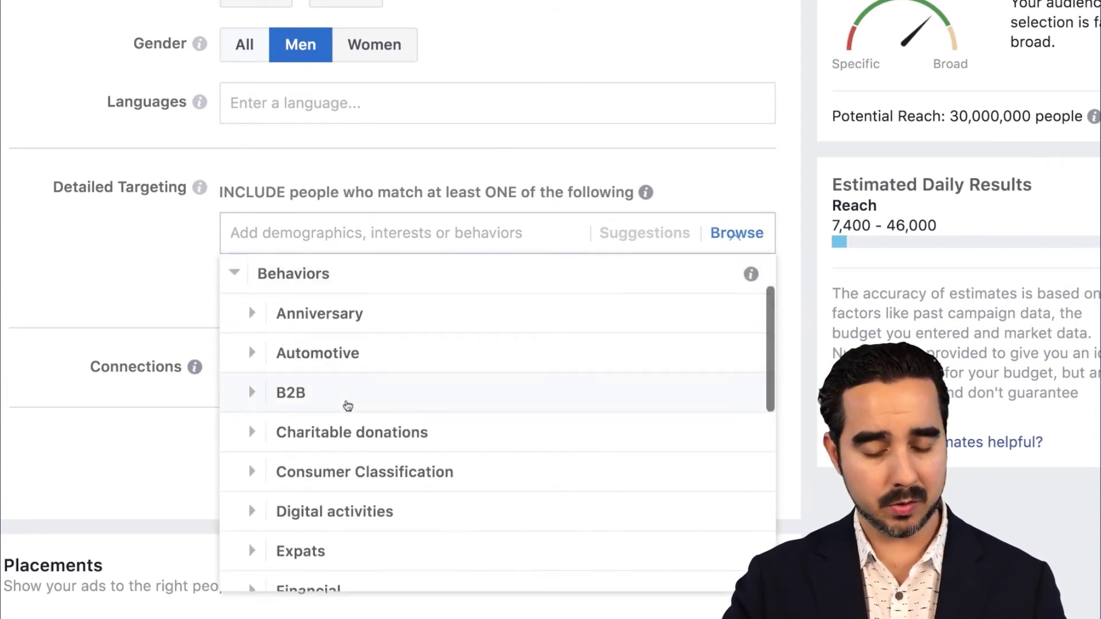
scroll(348, 406, down, 1)
scroll(347, 405, down, 4)
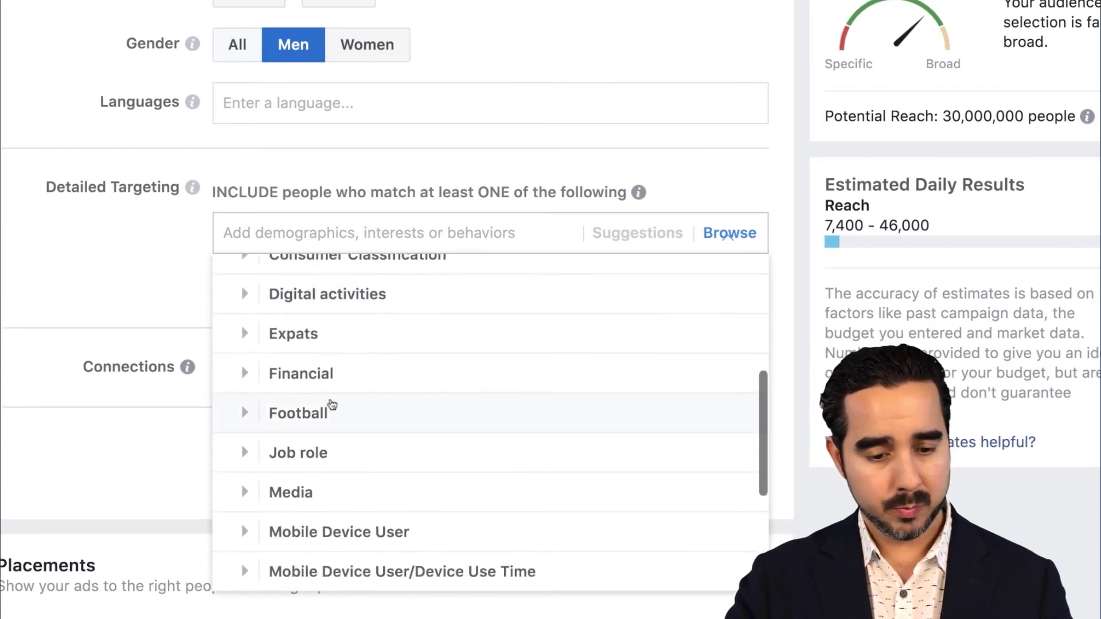
scroll(319, 413, up, 7)
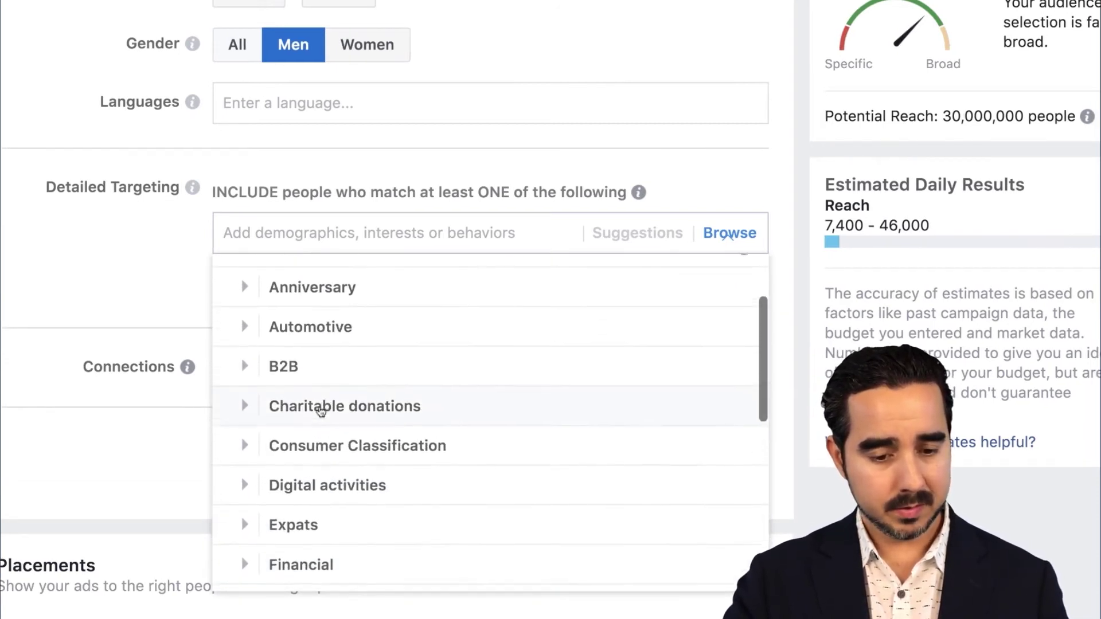
scroll(344, 411, down, 1)
click(356, 373)
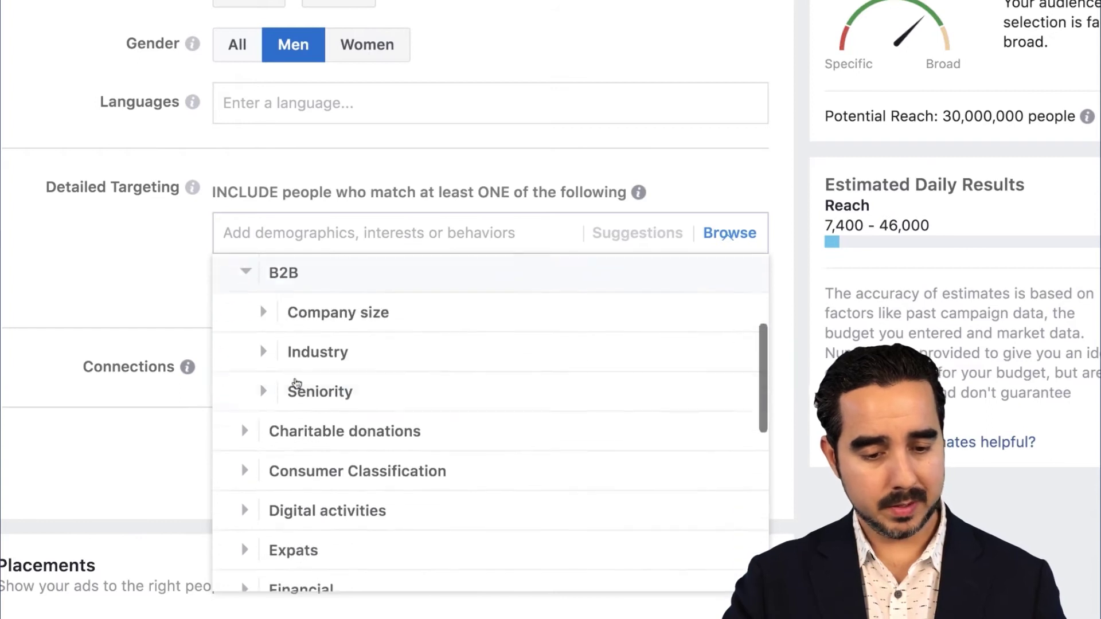
click(345, 313)
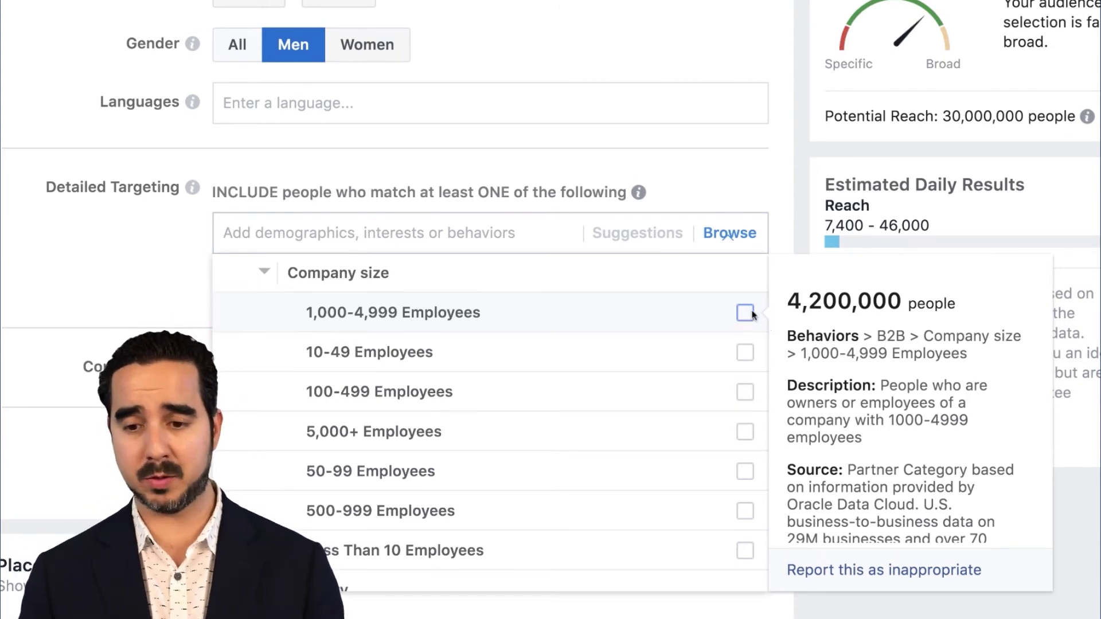
click(745, 313)
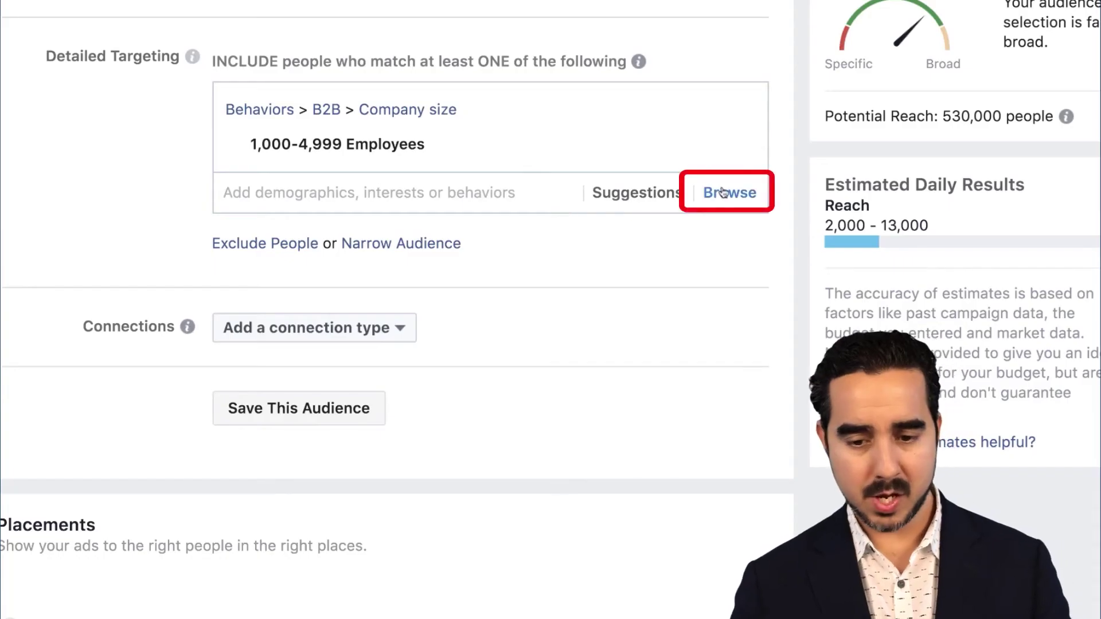
- Look through the Demographics and More Categories groups of the detailed targeting options
click(723, 192)
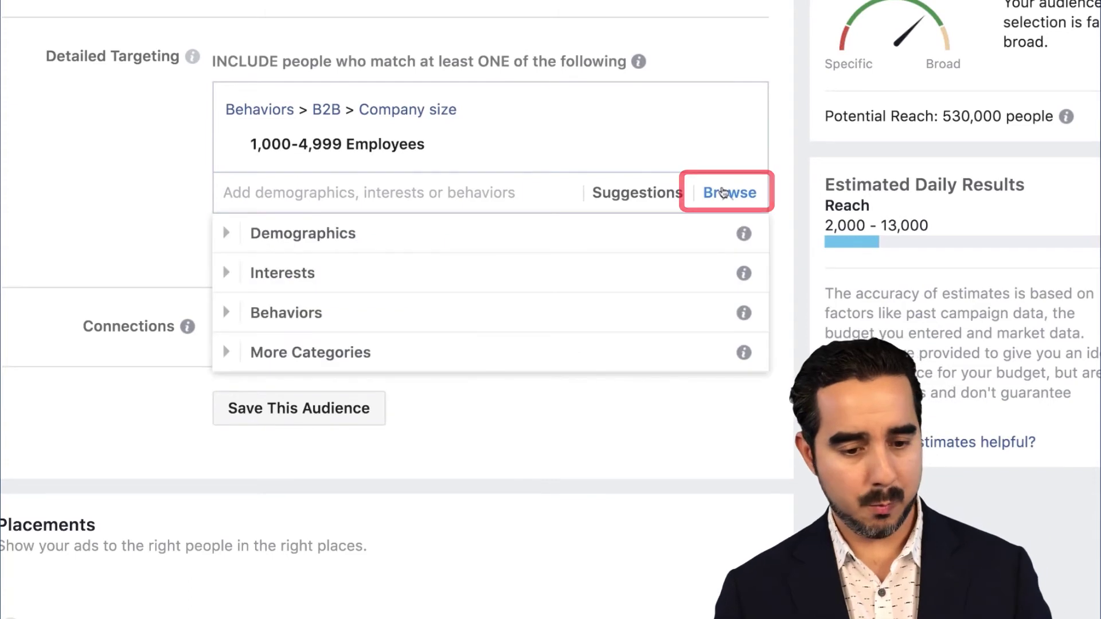
click(230, 232)
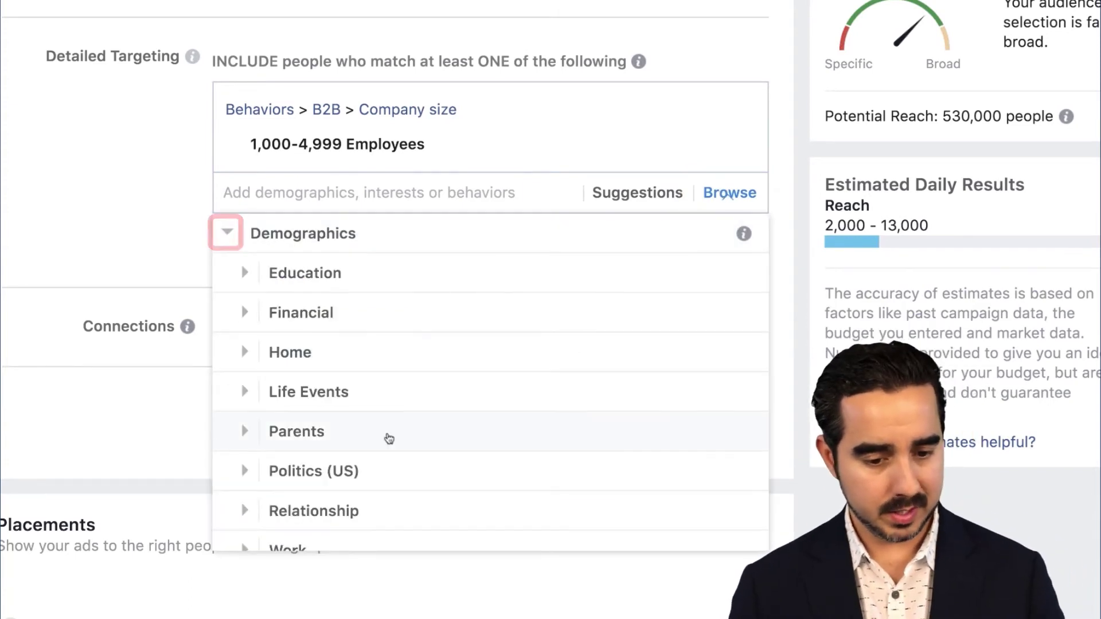
scroll(385, 437, down, 1)
scroll(367, 422, up, 2)
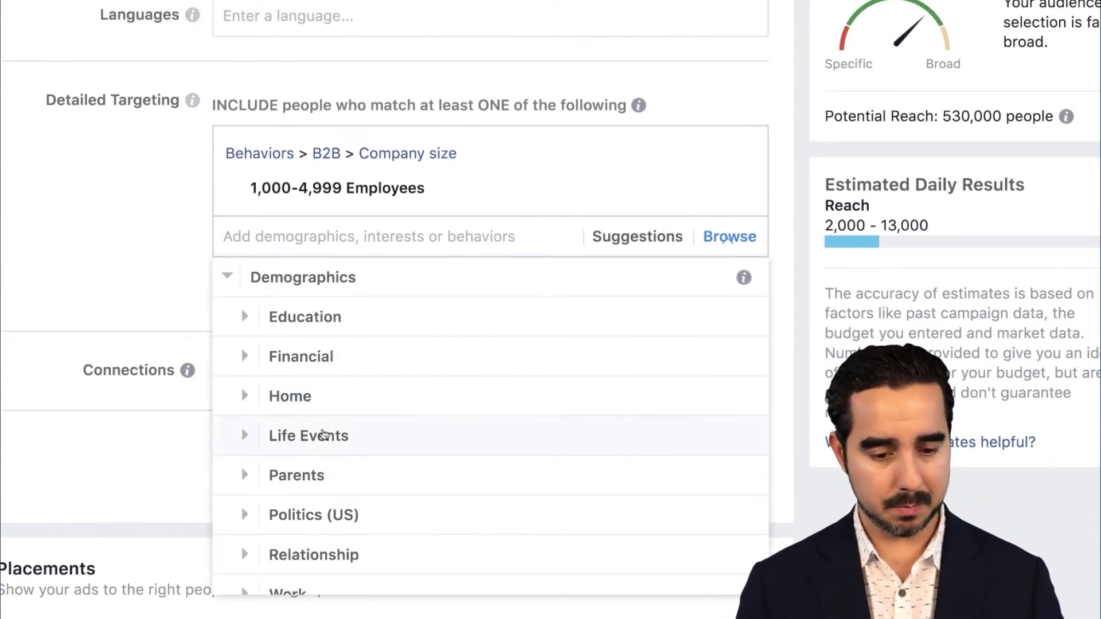
scroll(324, 436, down, 3)
scroll(270, 487, down, 1)
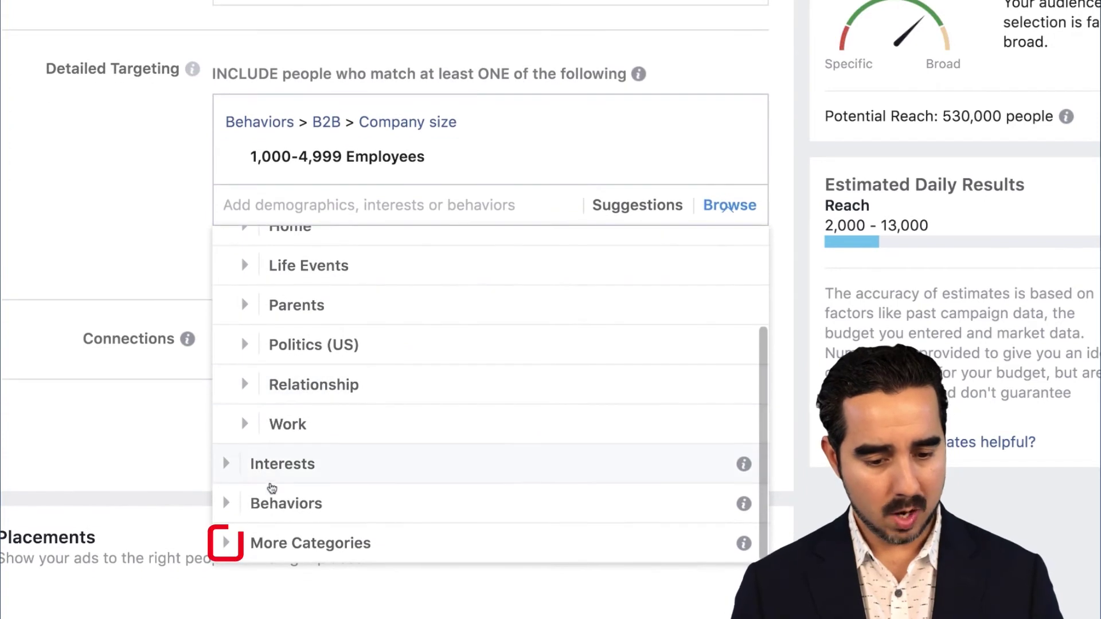
click(237, 545)
scroll(287, 355, down, 3)
click(245, 322)
click(246, 324)
click(241, 289)
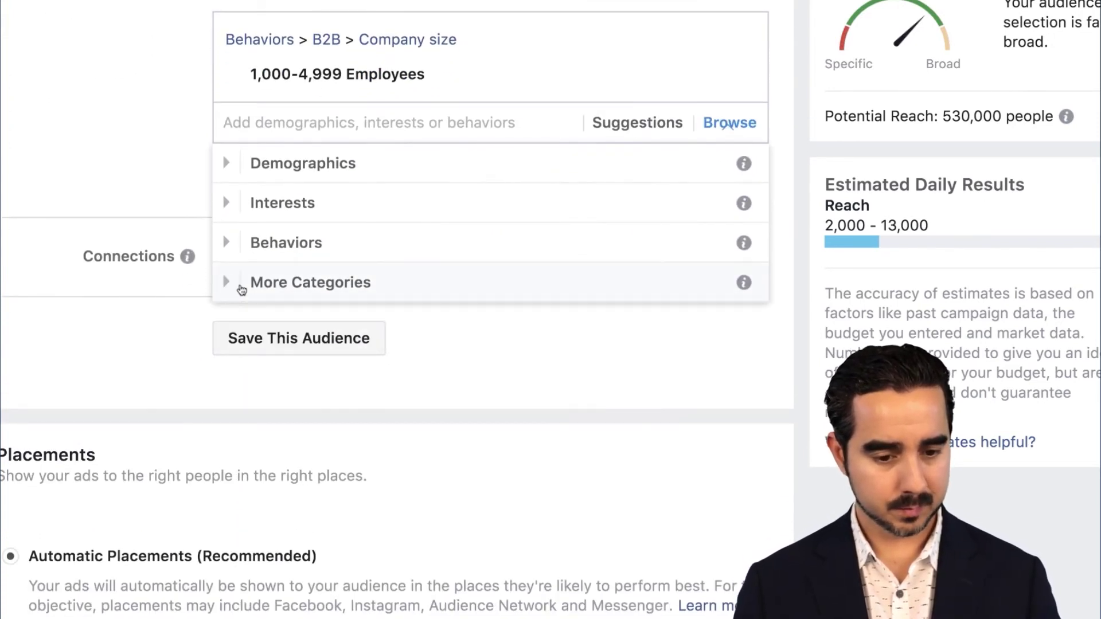
click(240, 284)
- Add the job role behaviors Corporate executives and Financial professionals to the detailed targeting
click(226, 242)
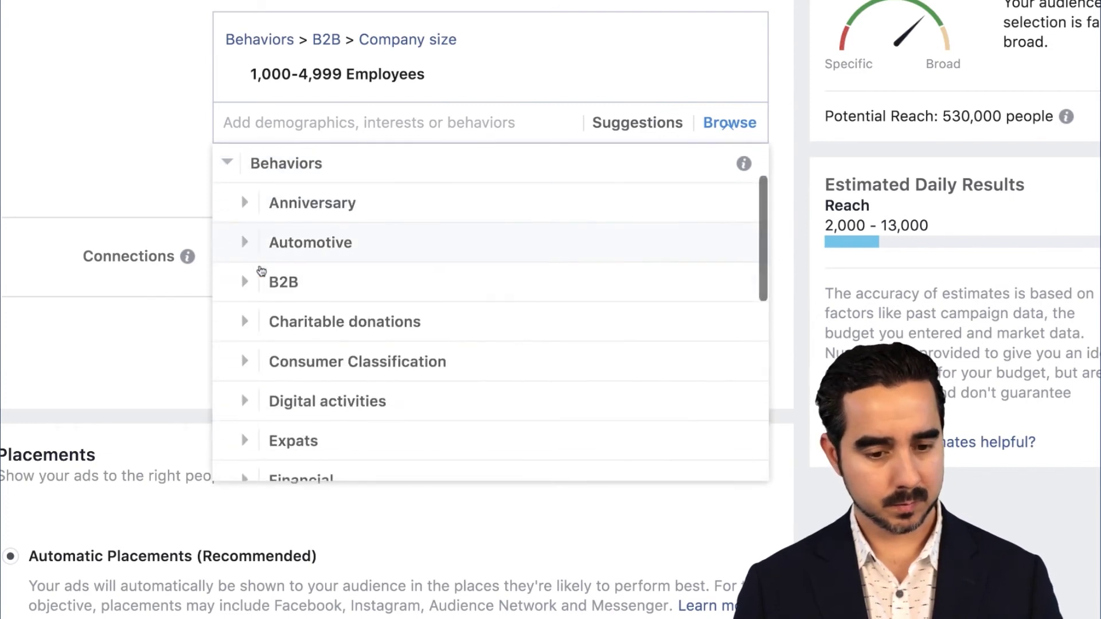
scroll(334, 353, down, 2)
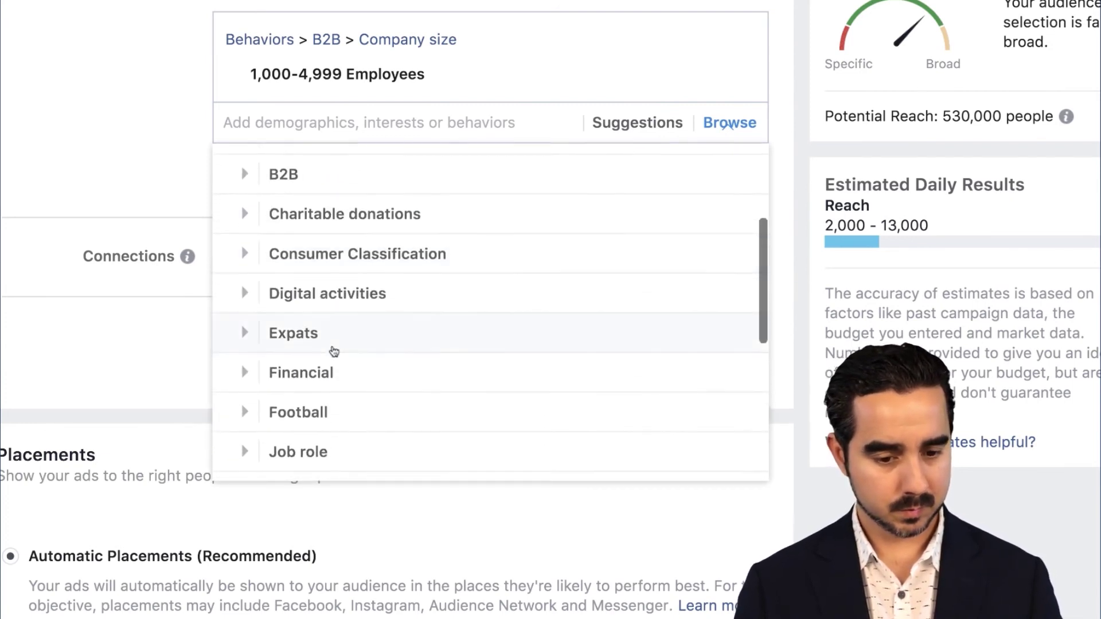
scroll(333, 353, down, 2)
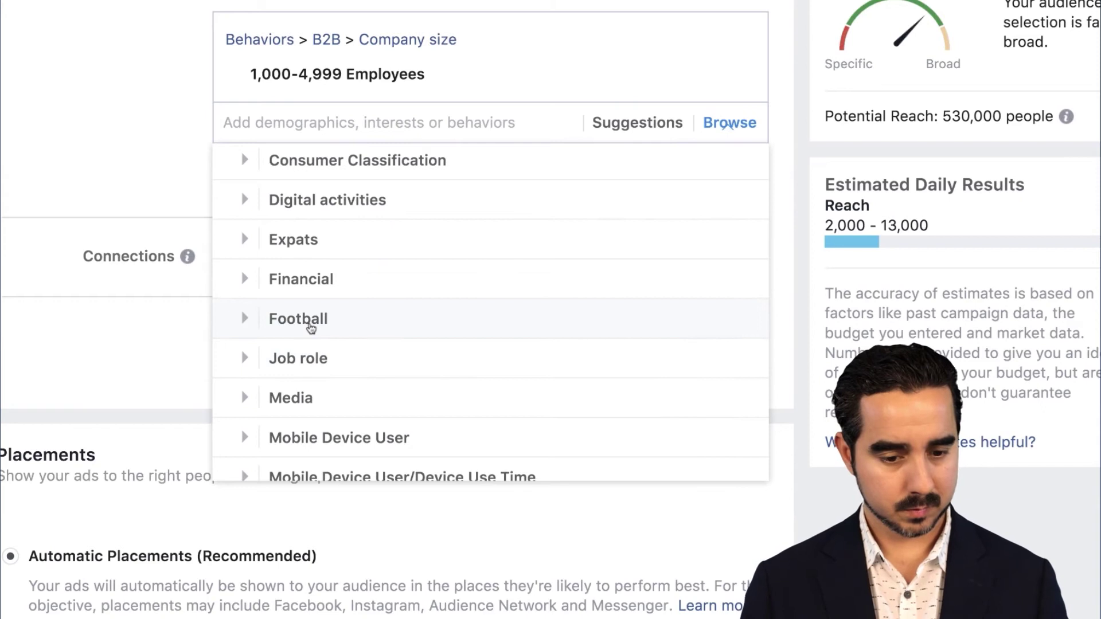
scroll(310, 328, down, 1)
click(244, 317)
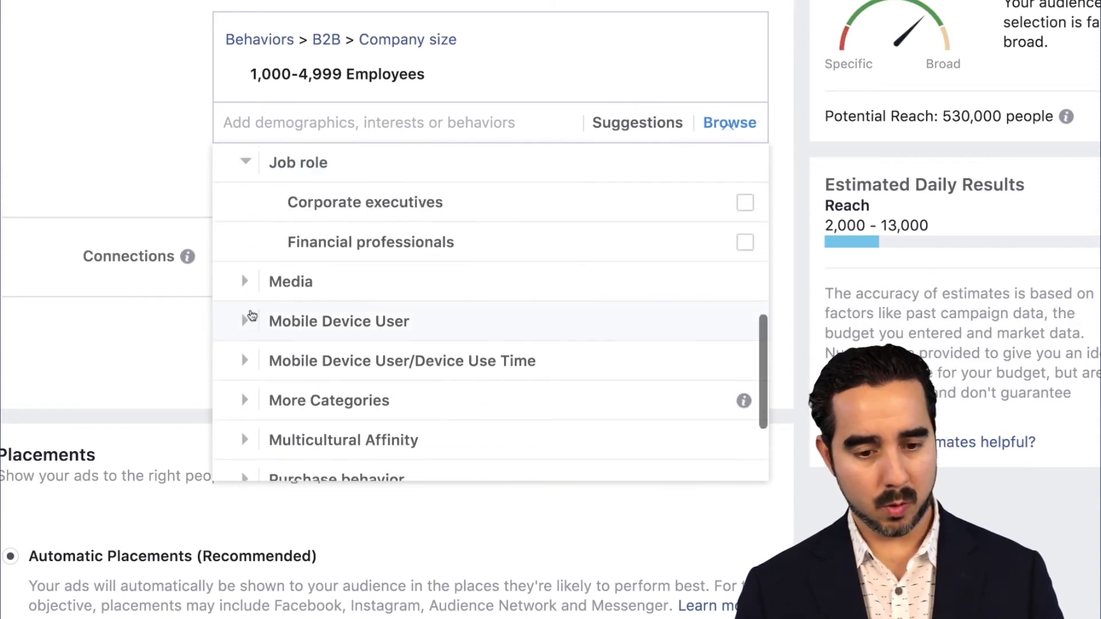
mouse_move(429, 208)
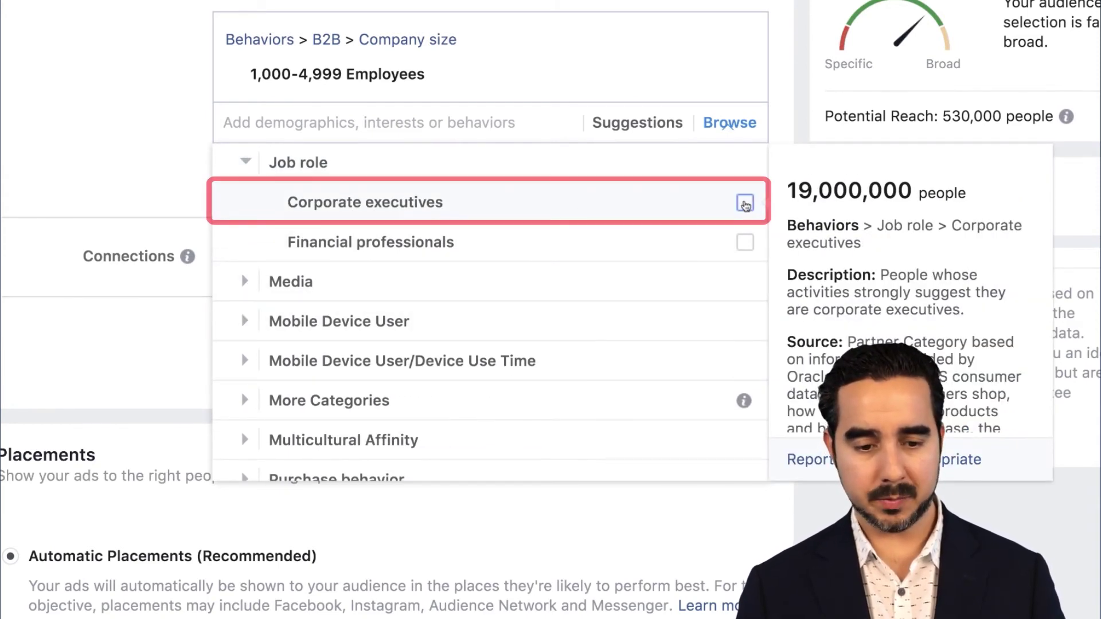
click(745, 203)
click(744, 313)
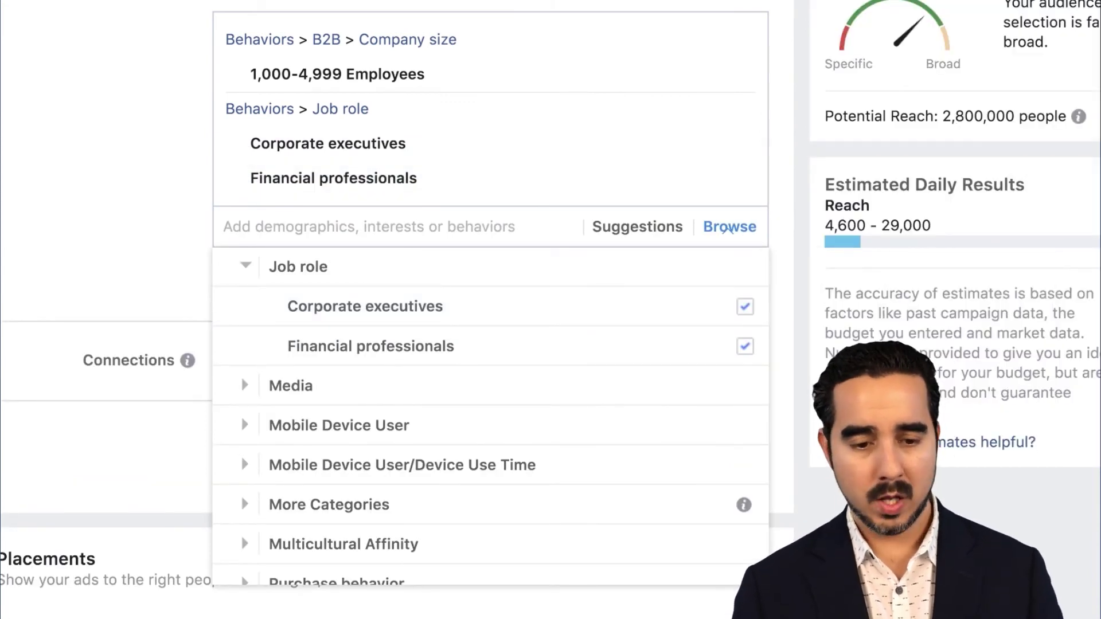
scroll(206, 337, up, 2)
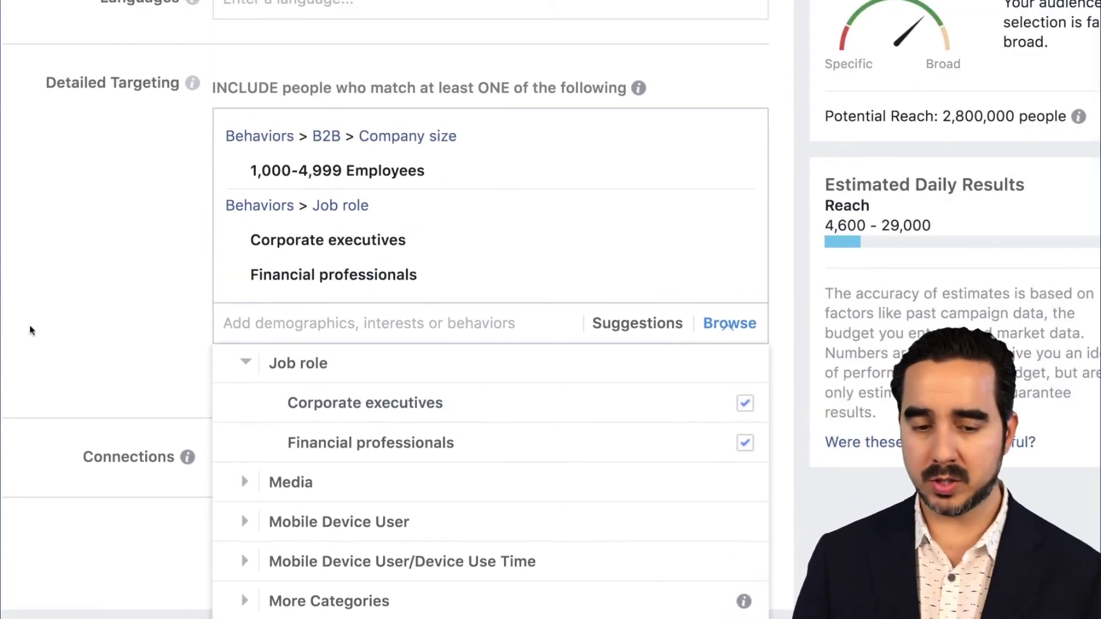
click(29, 324)
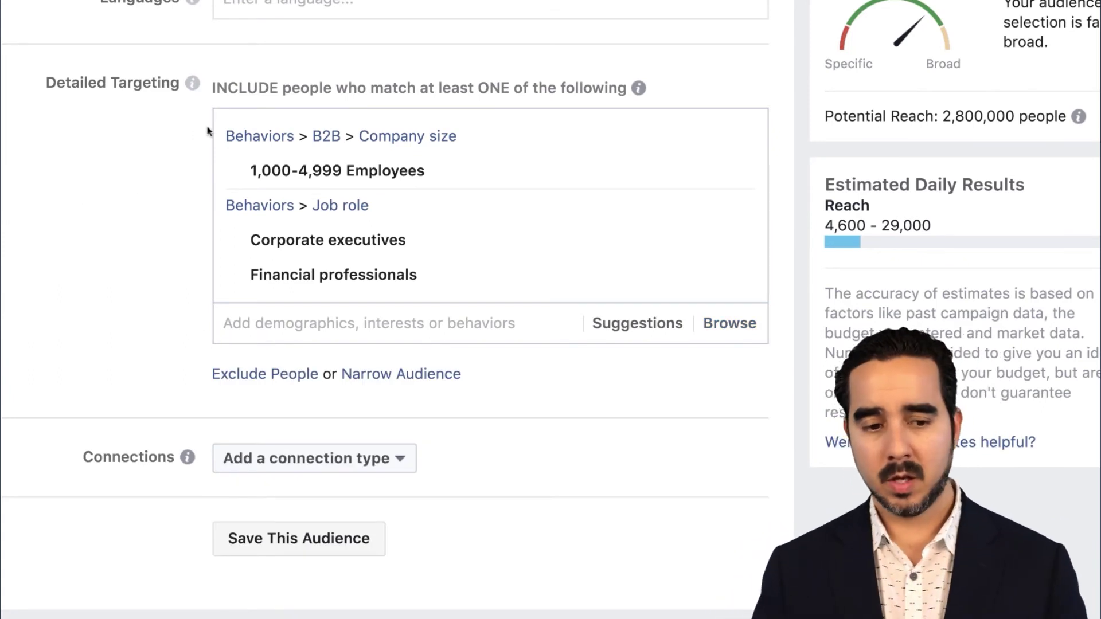
- Remove the "1,000-4,999 Employees" company size from the detailed targeting
scroll(208, 131, up, 1)
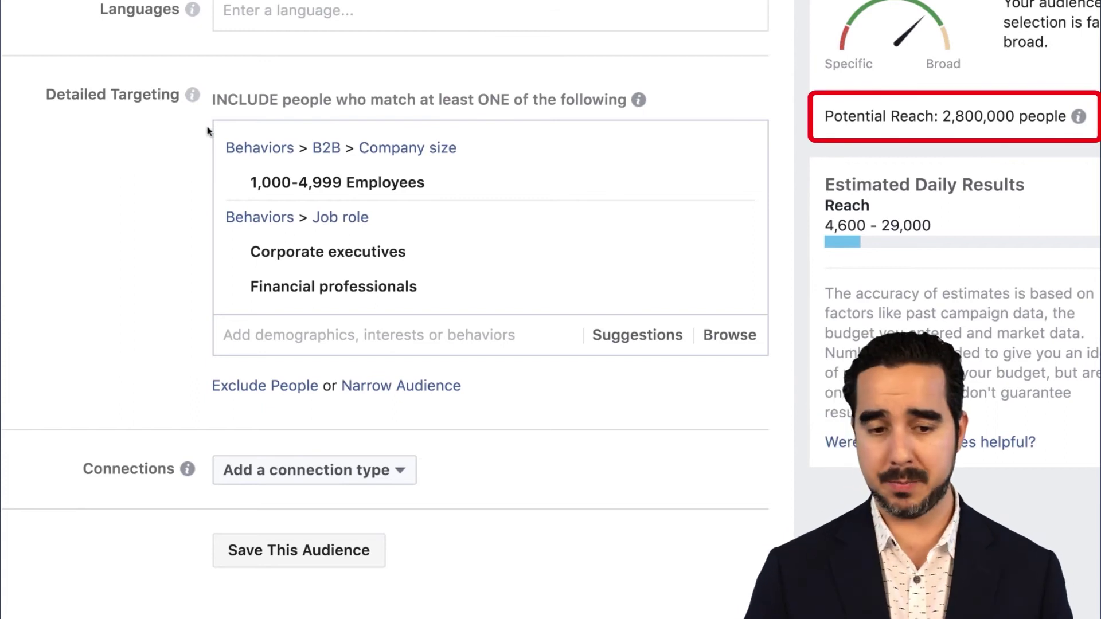
click(733, 184)
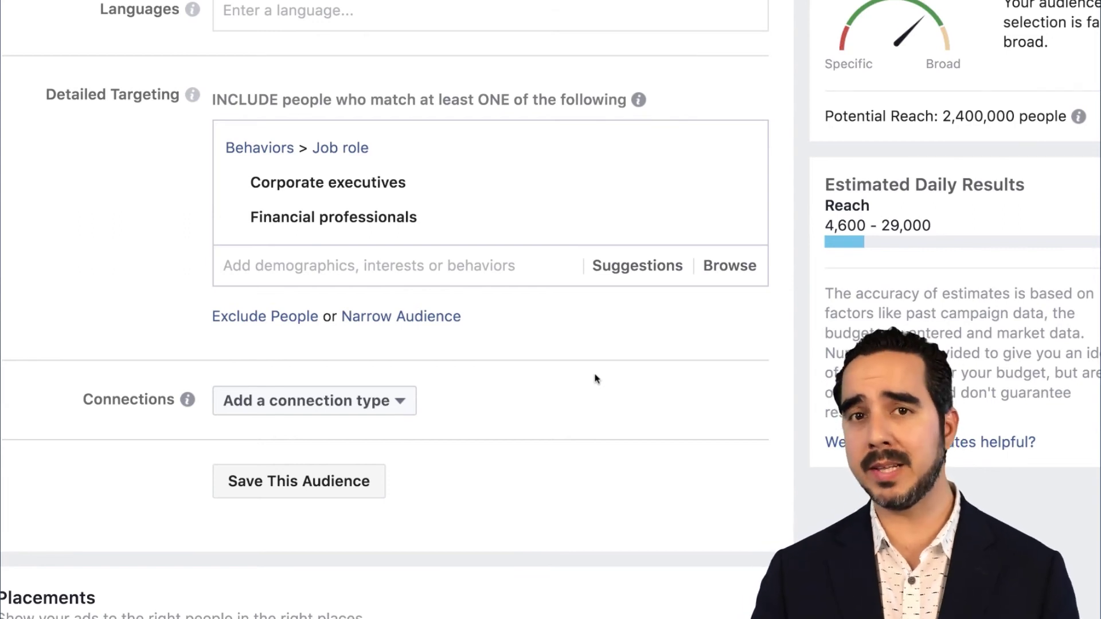
- Set the audience's minimum age to 39
scroll(140, 302, up, 5)
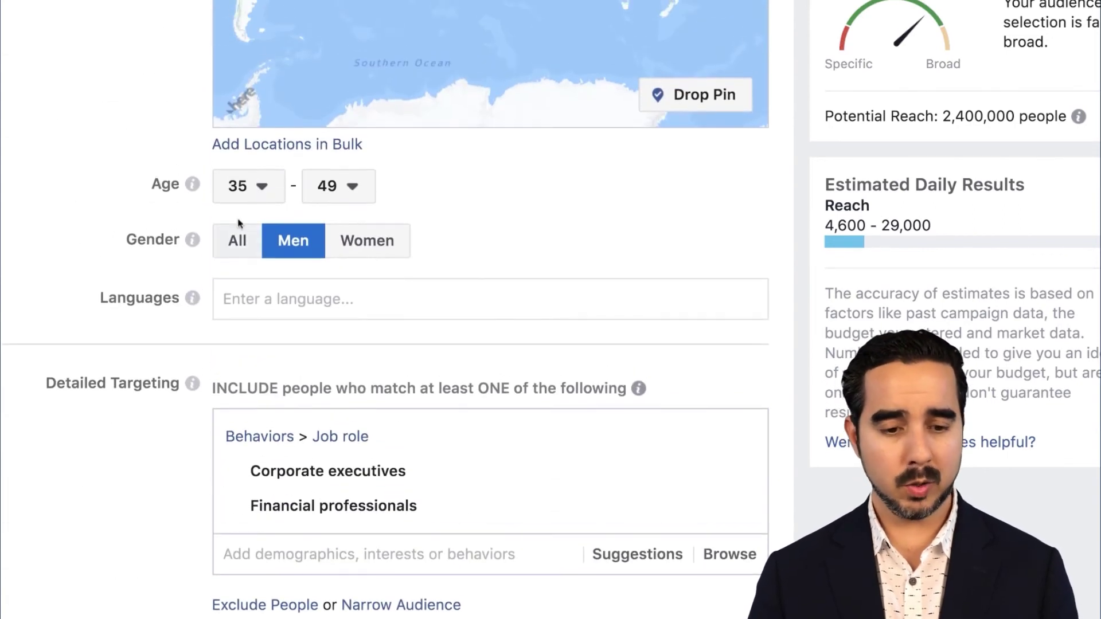
click(255, 199)
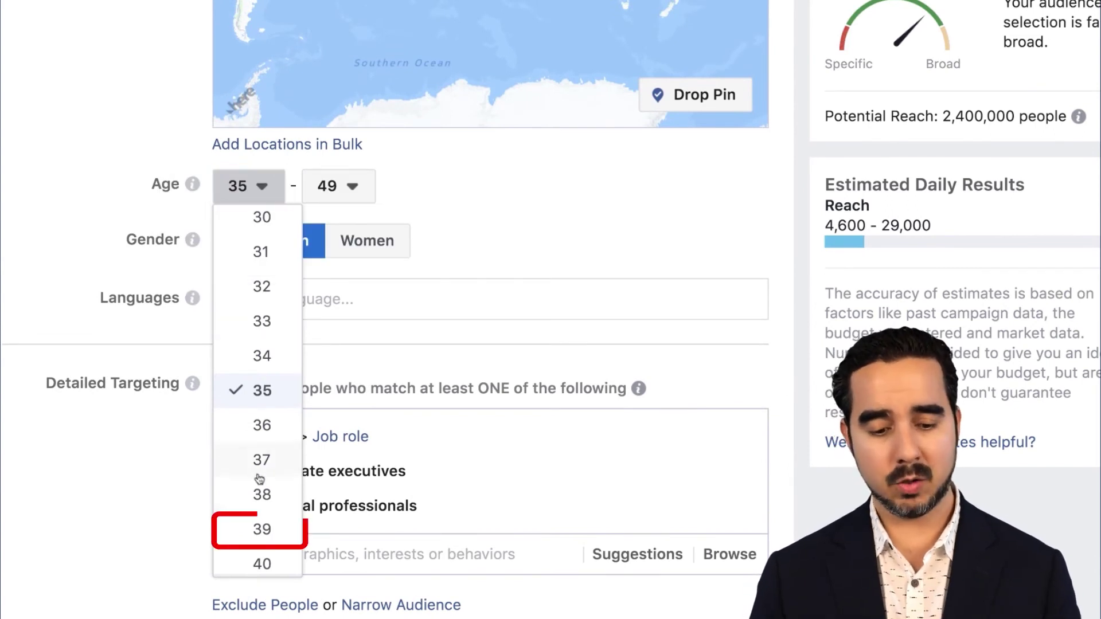
click(258, 529)
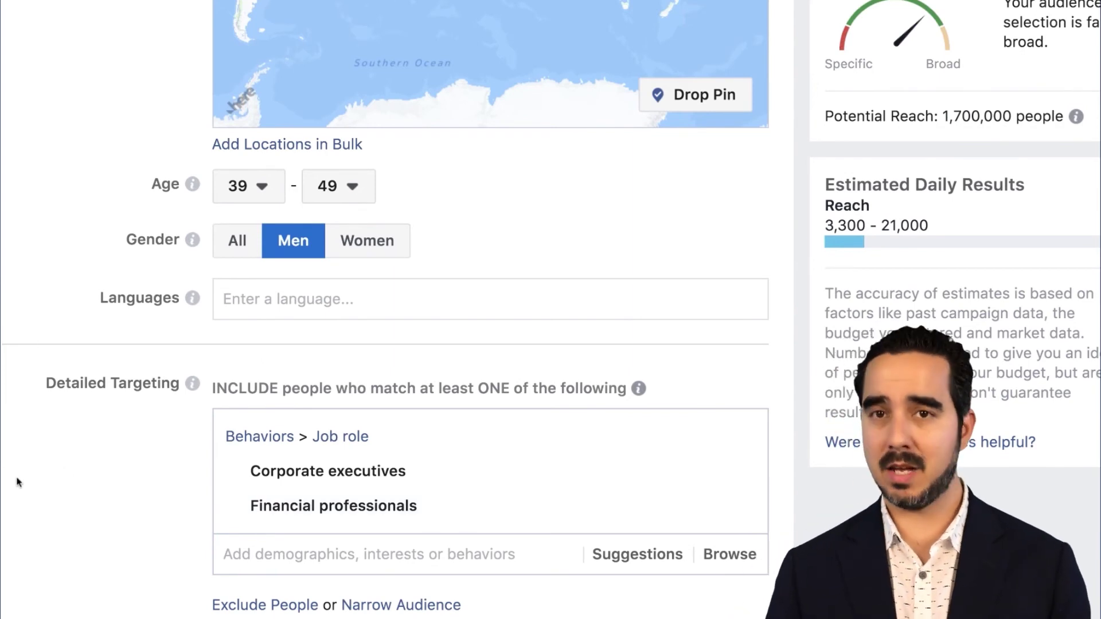
- Save the audience under the name "Executives Males 39-49"
scroll(19, 487, down, 3)
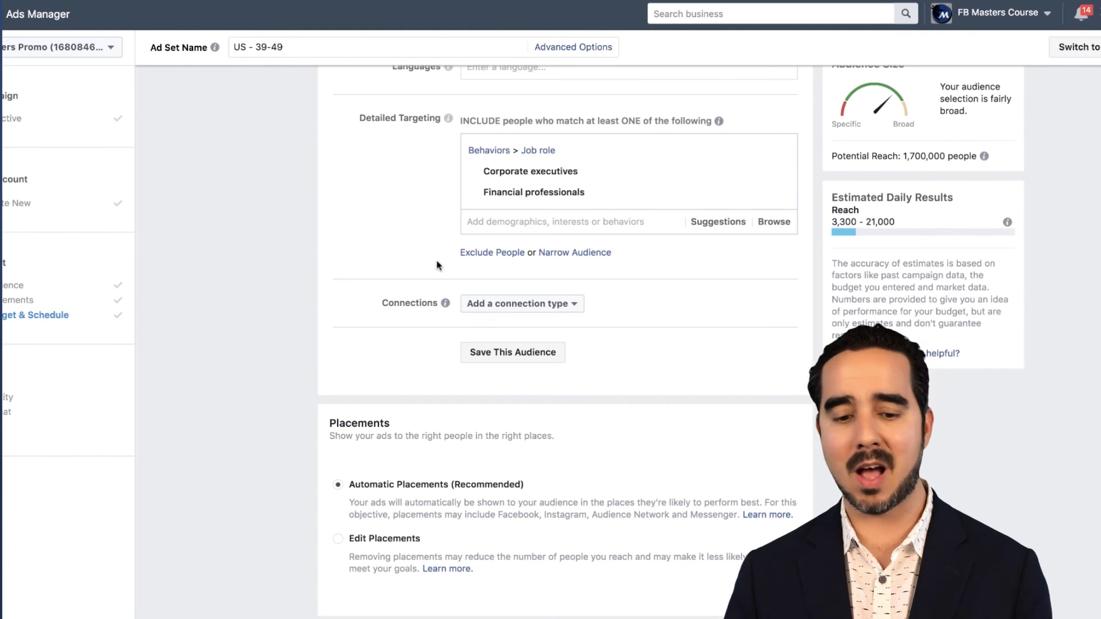
click(499, 354)
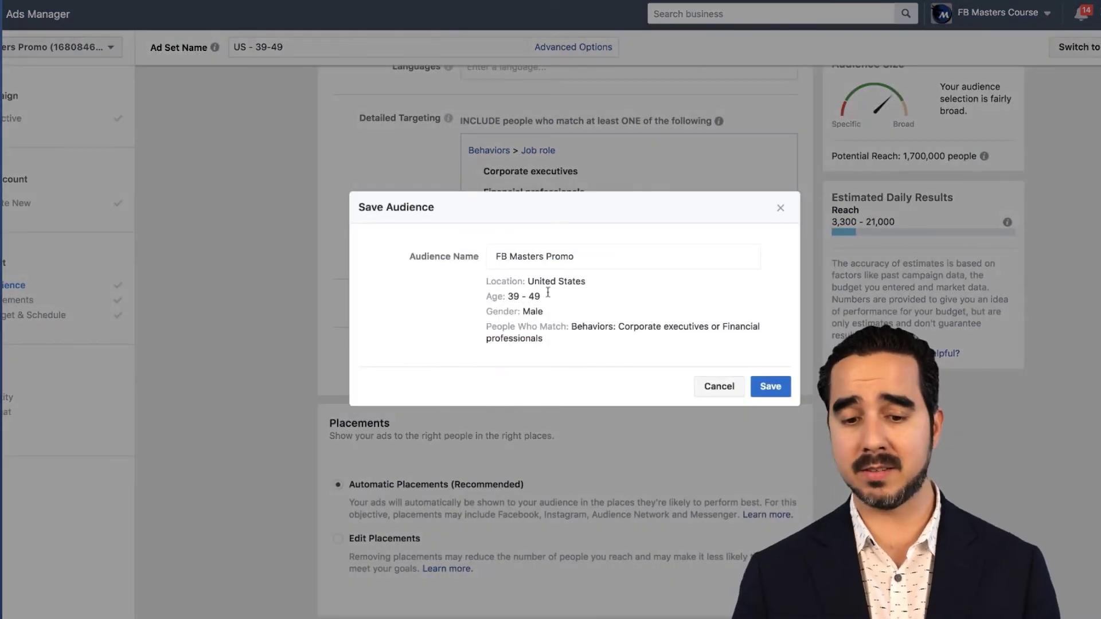
drag(579, 256, 485, 256)
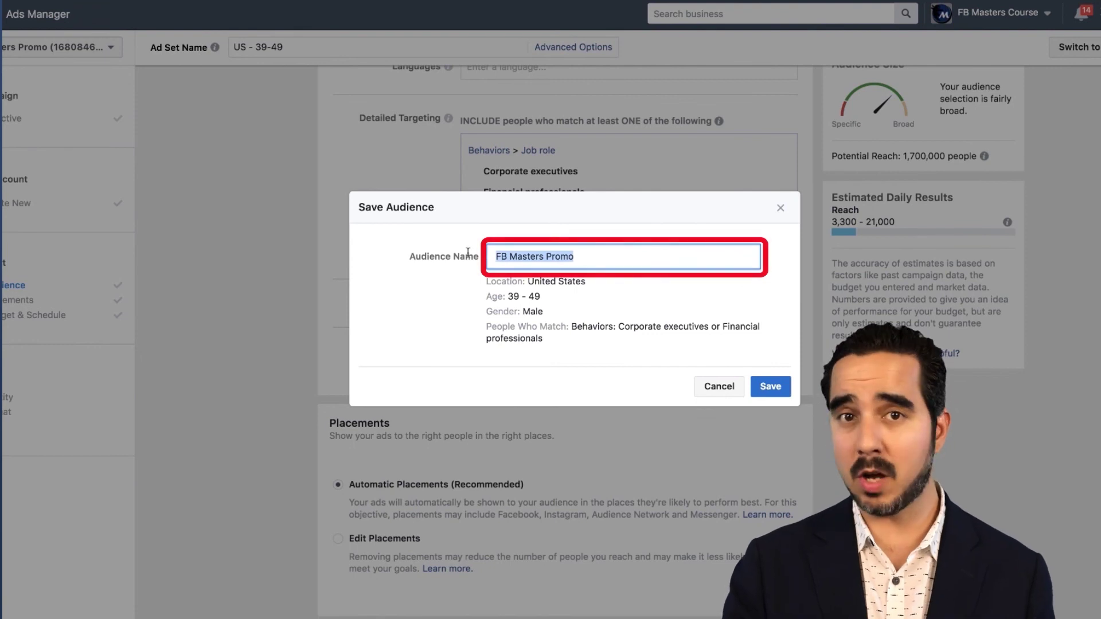
key(BackSpace)
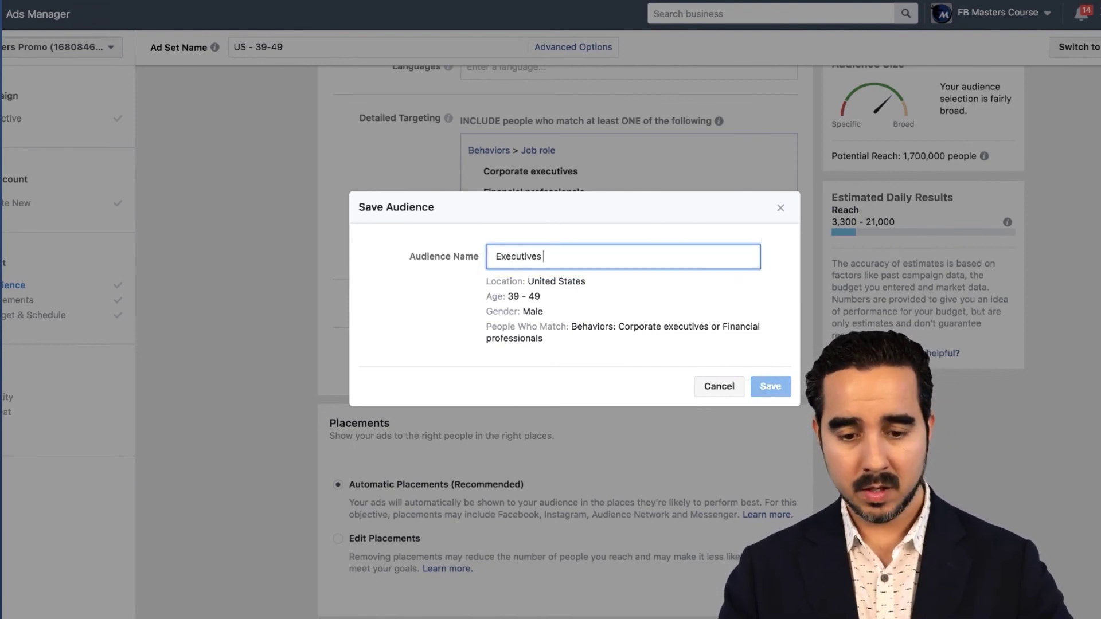
text(Executives)
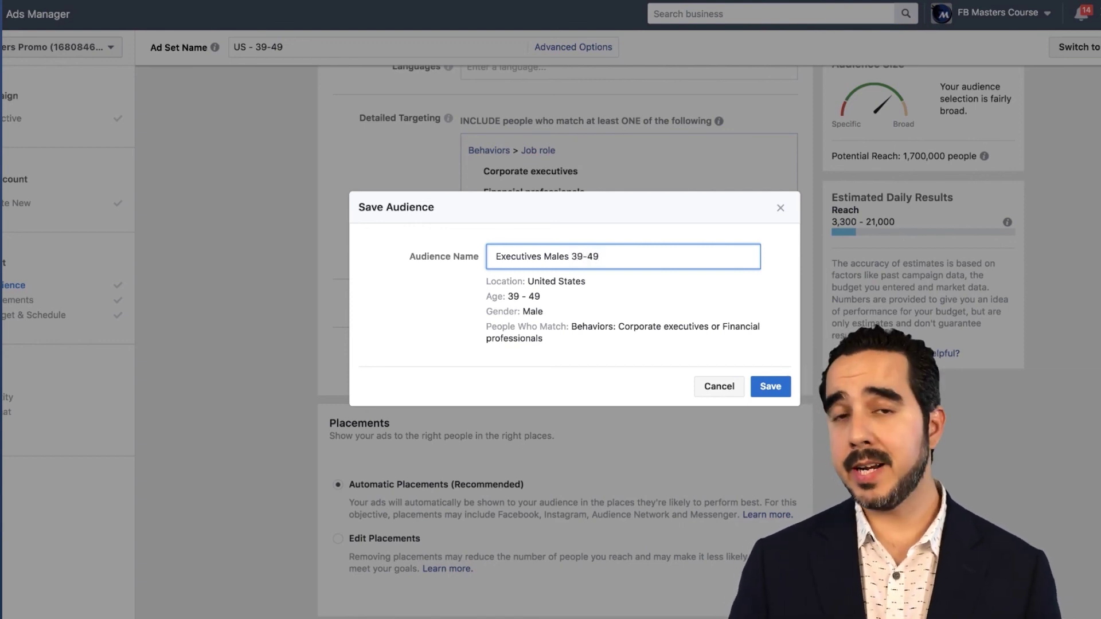
click(770, 387)
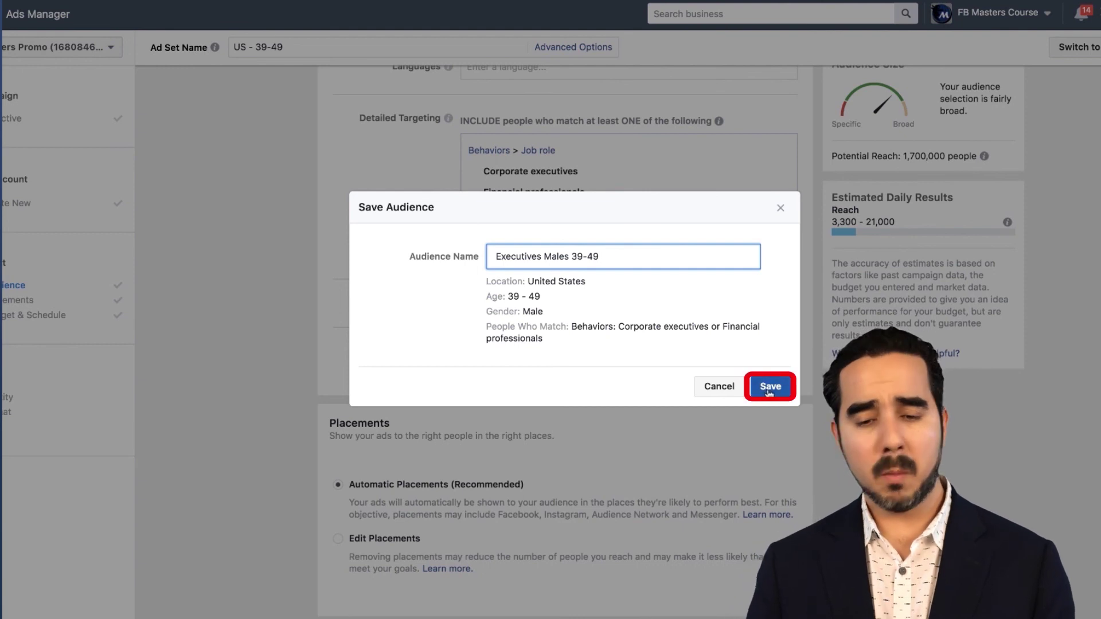